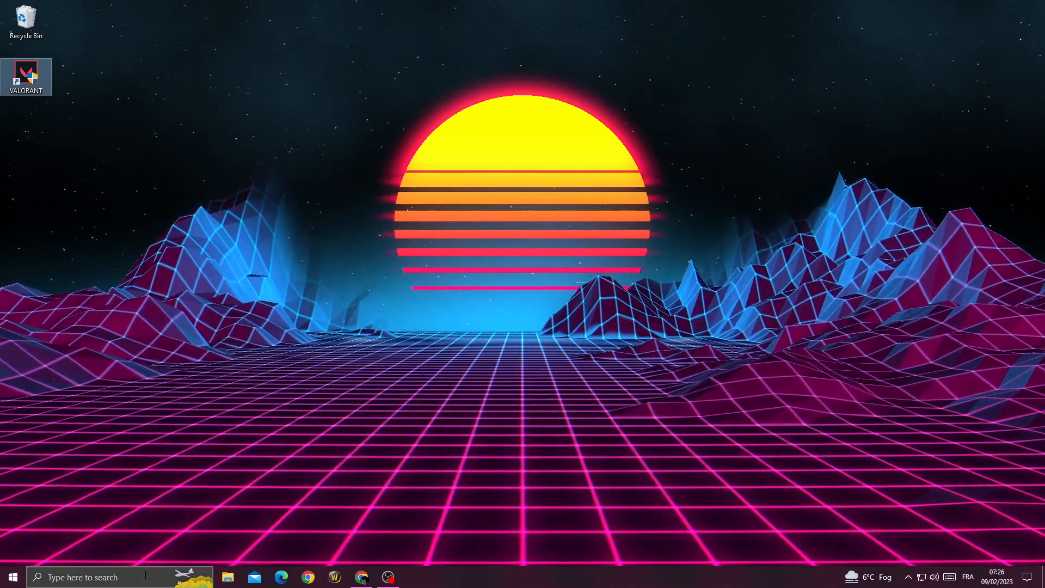
Search for 'command' and launch Command Prompt with Run as administrator.
left_click(145, 577)
type("commadn")
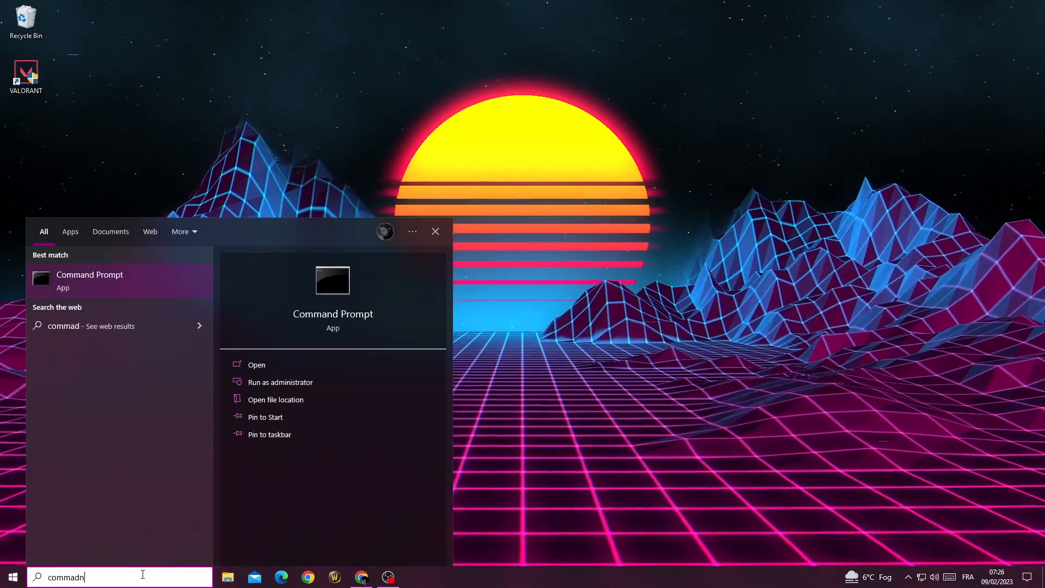
key("BackSpace")
key("BackSpace")
type("nd")
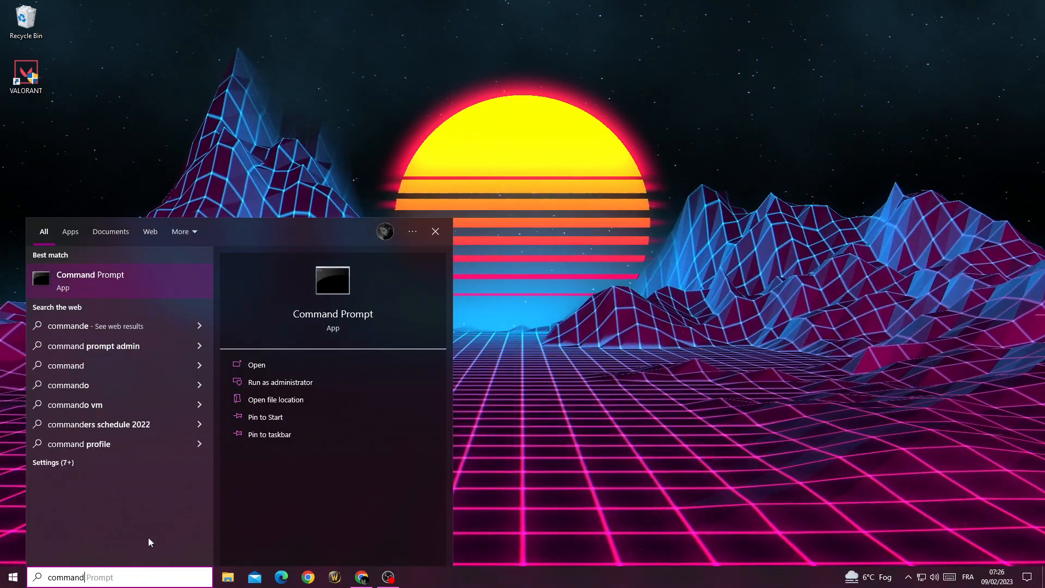
right_click(155, 277)
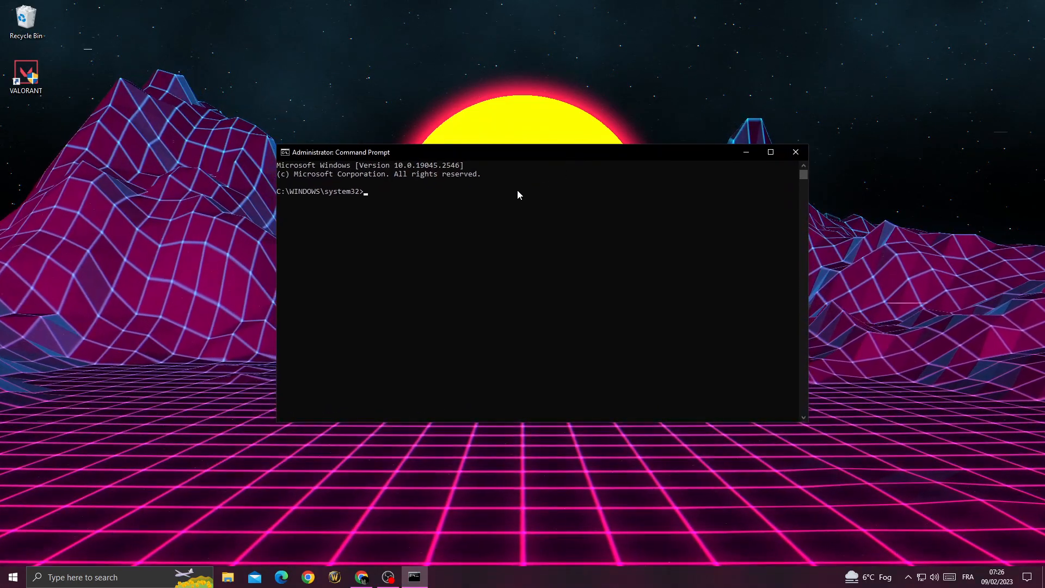
Run netsh winsock reset and ipconfig /flushdns from clipboard history, then close the prompt.
key("super+v")
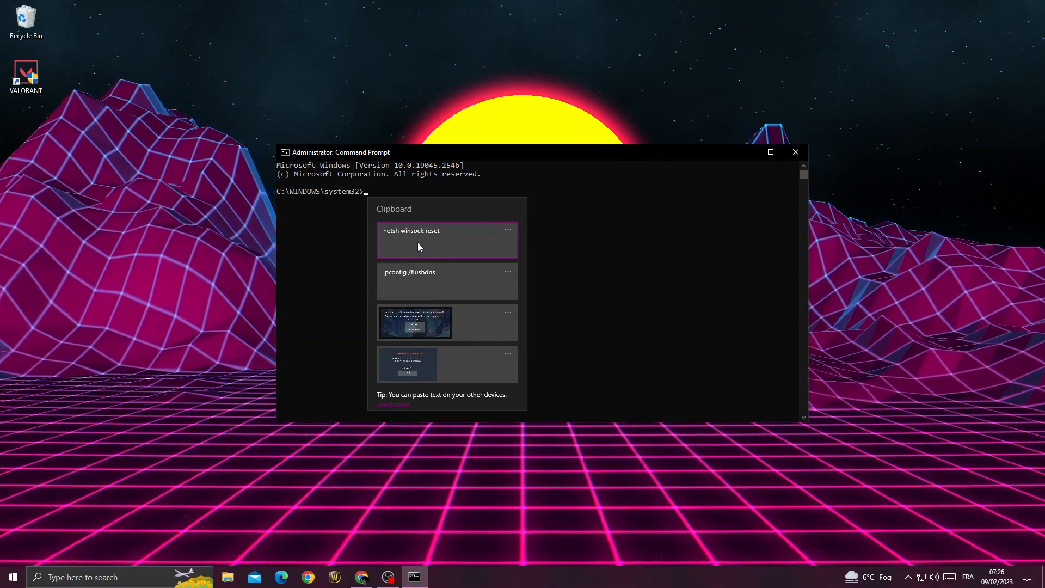
left_click(441, 231)
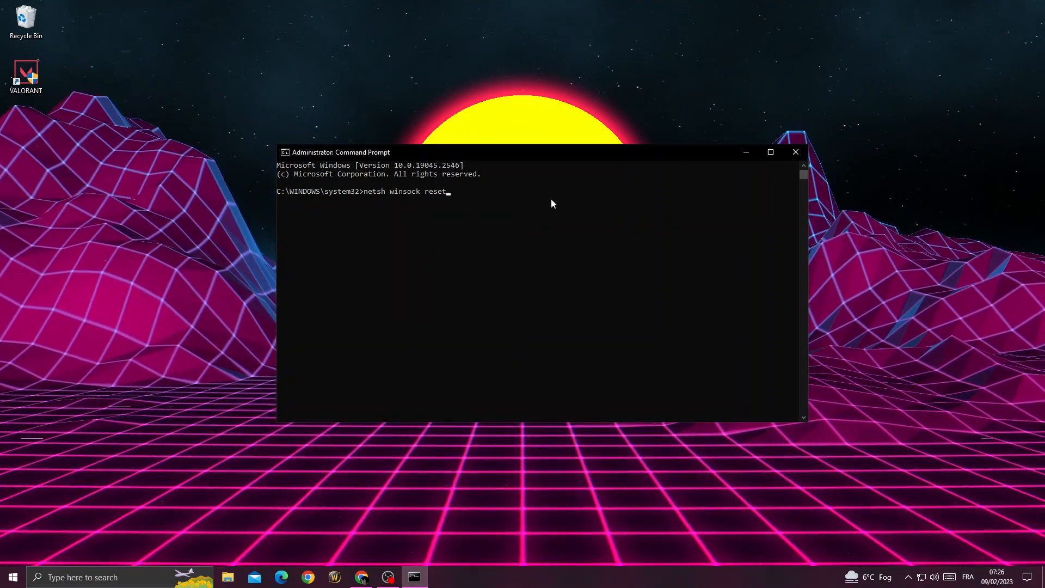
key("BackSpace")
key("BackSpace")
key("BackSpace")
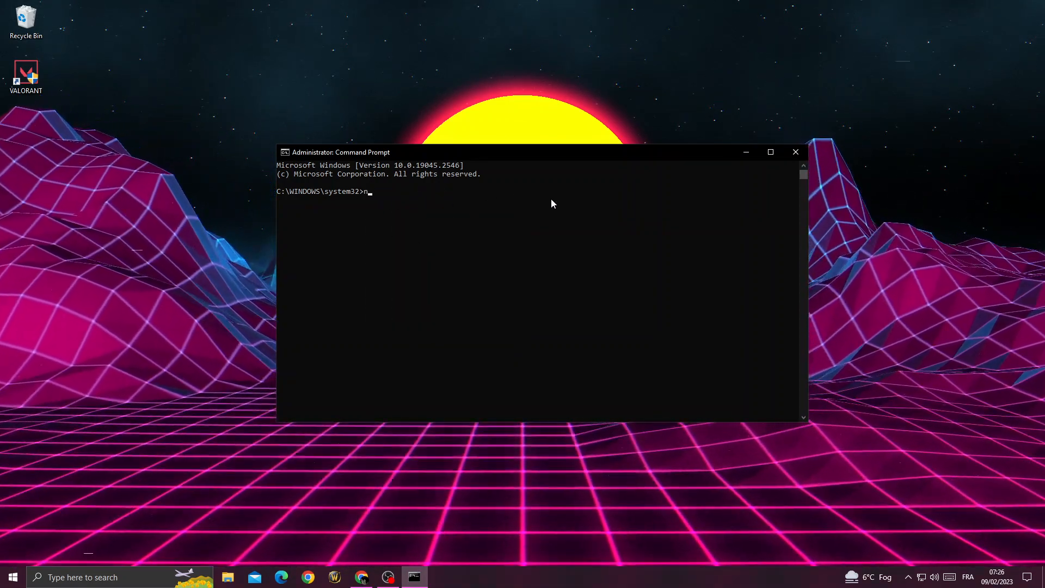
type("ipconfig /flushdns")
left_click(447, 272)
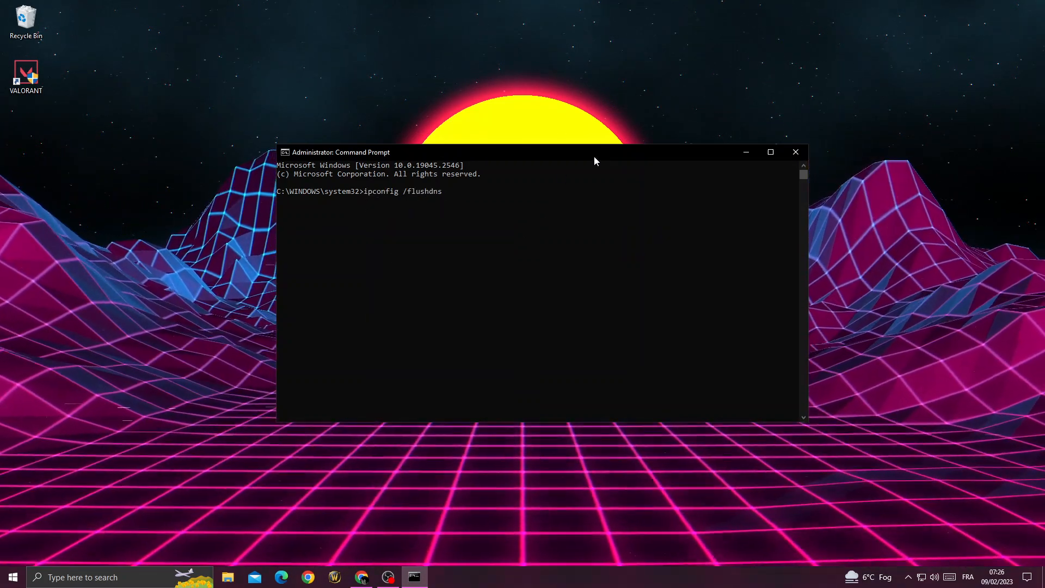
key("BackSpace")
key("BackSpace")
key("BackSpace")
key("BackSpace")
key("BackSpace")
key("BackSpace")
key("BackSpace")
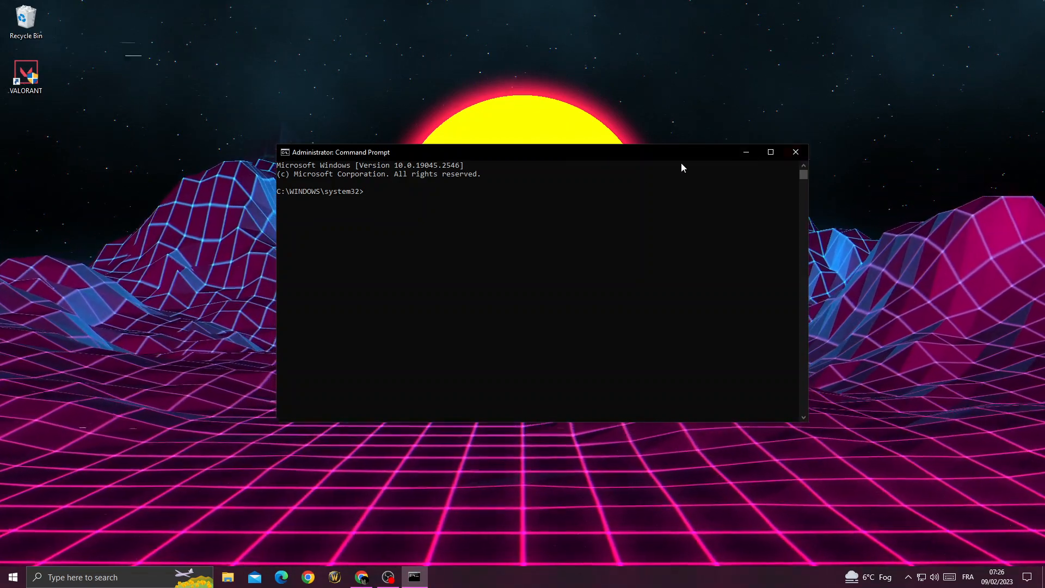
left_click(795, 152)
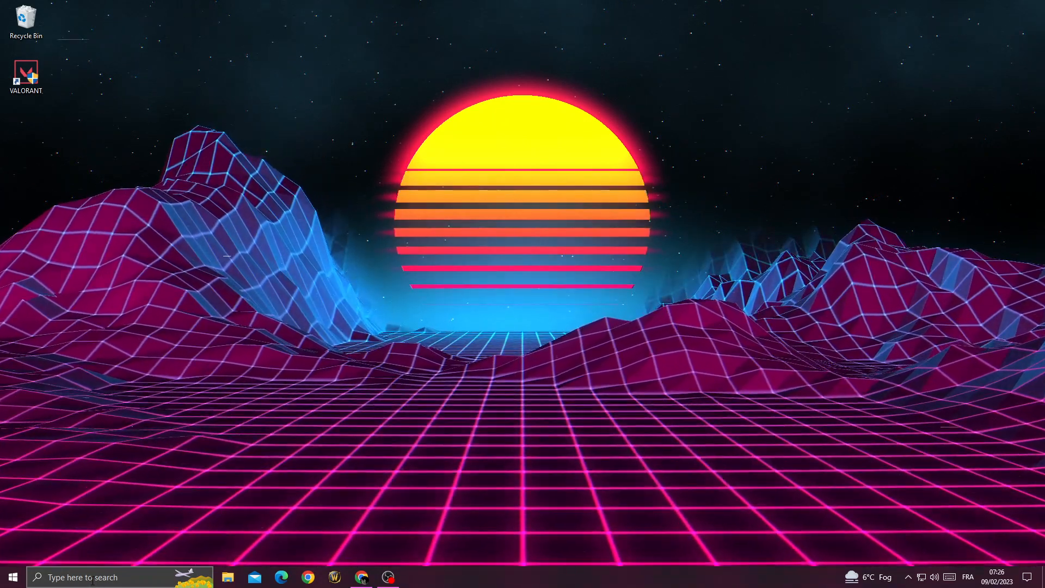
Search 'de' and launch Device Manager from the results.
left_click(94, 577)
type("dev")
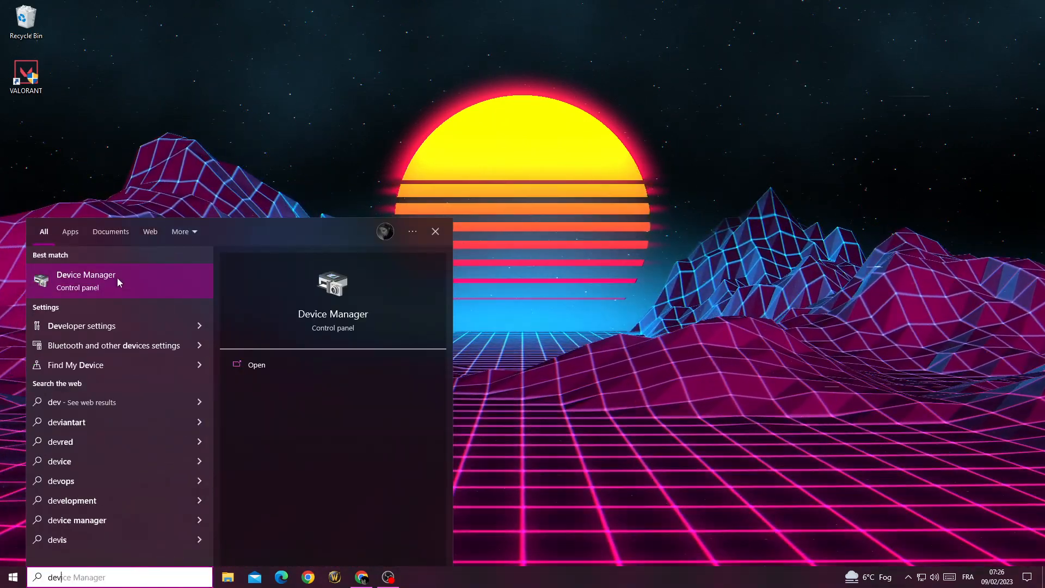
left_click(117, 278)
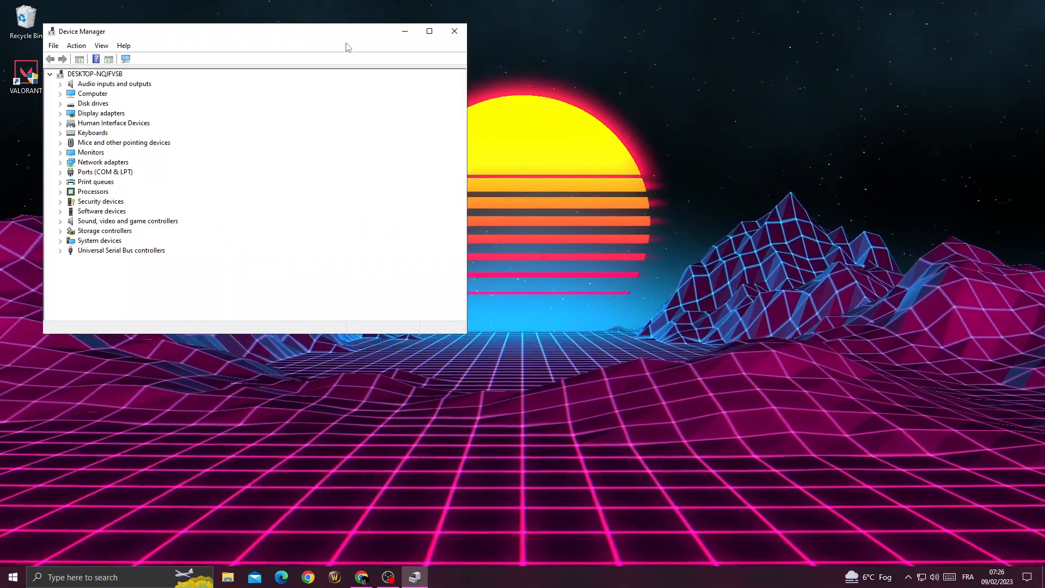
Update the NVIDIA GeForce GTX 1650 driver via automatic search; best driver already installed.
left_click_drag(343, 39, 730, 117)
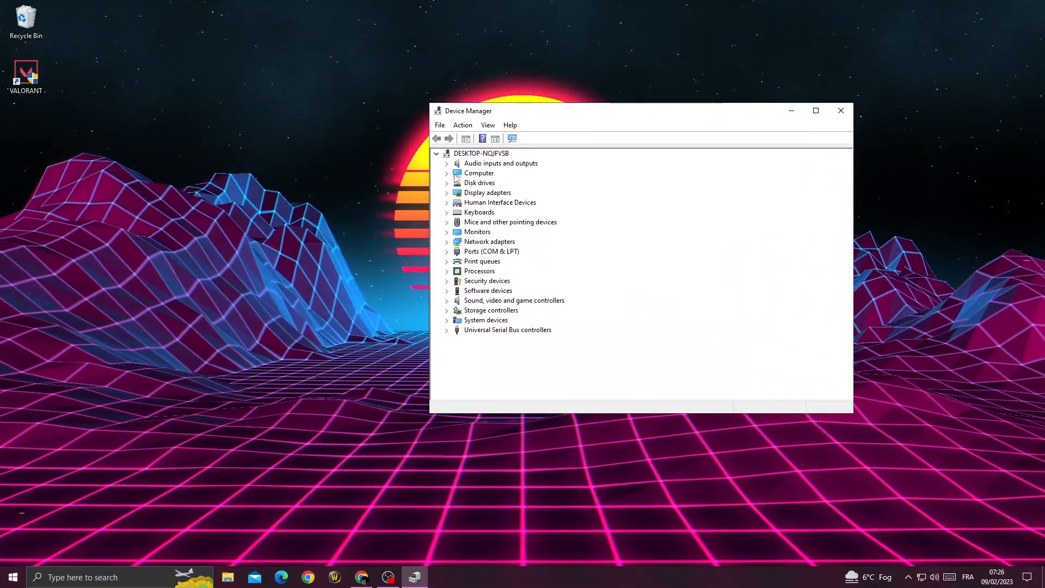
left_click(447, 192)
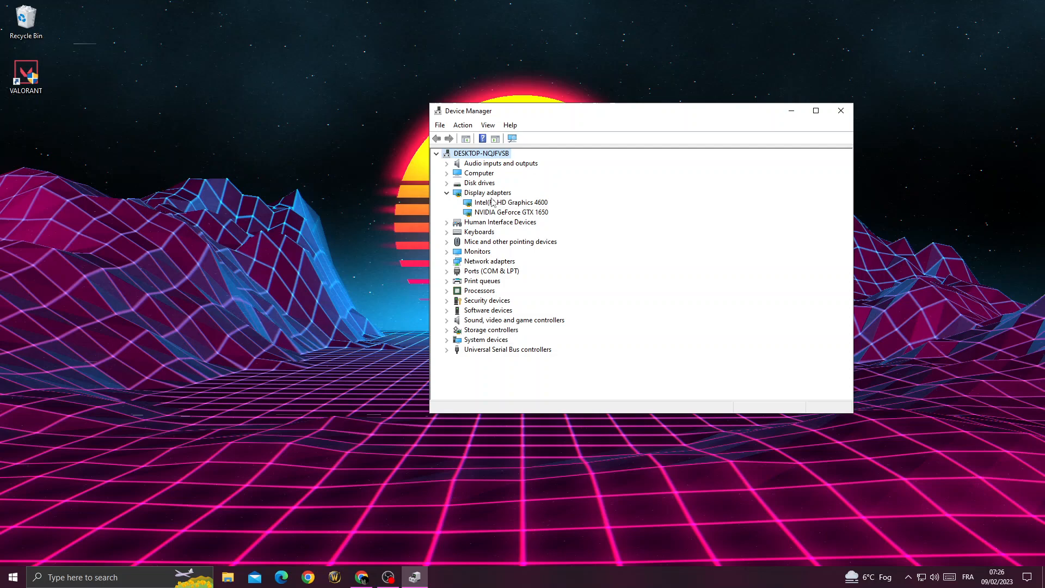
right_click(496, 205)
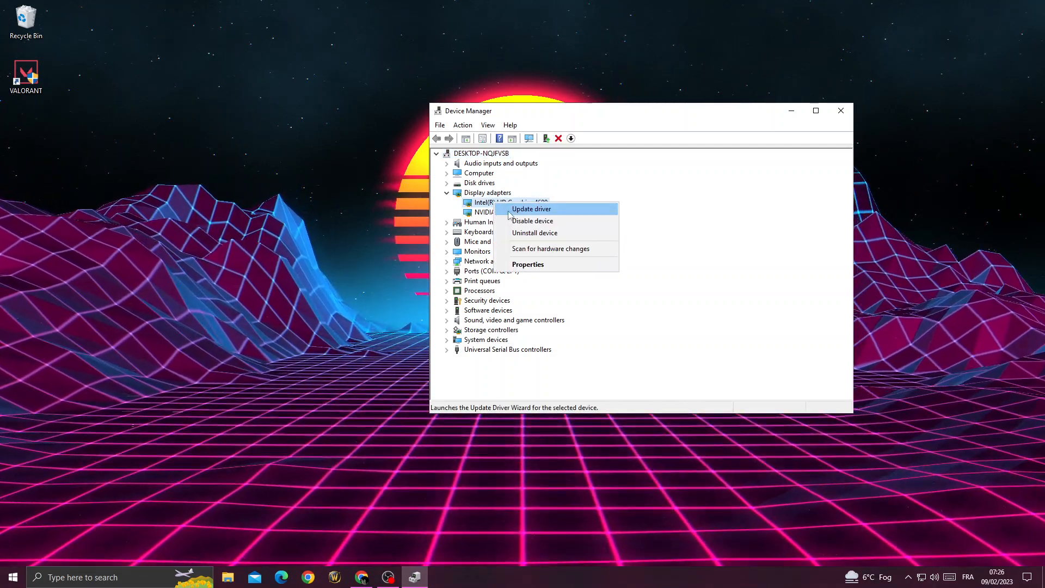
right_click(487, 212)
left_click(526, 221)
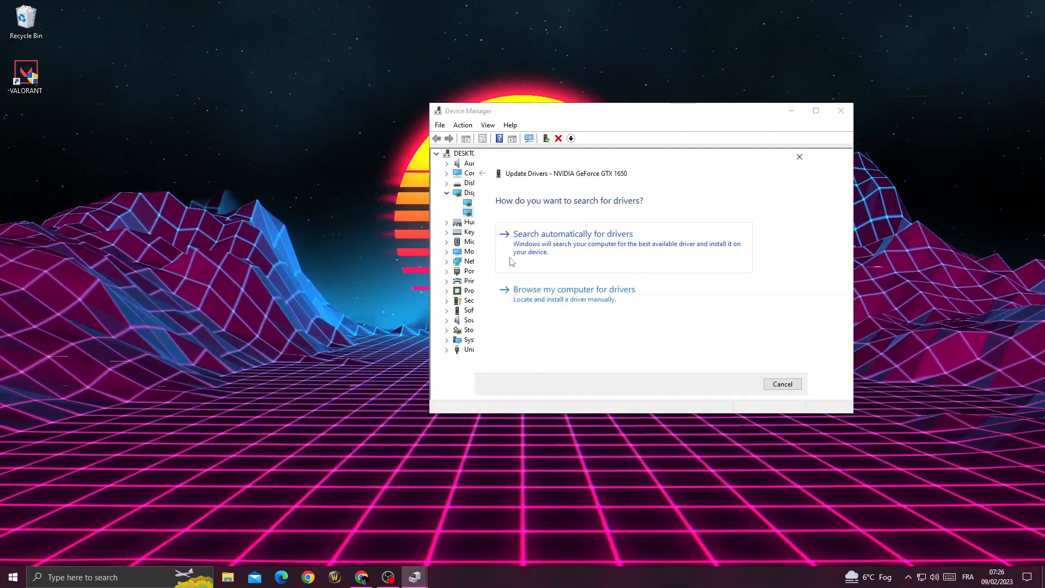
left_click(573, 235)
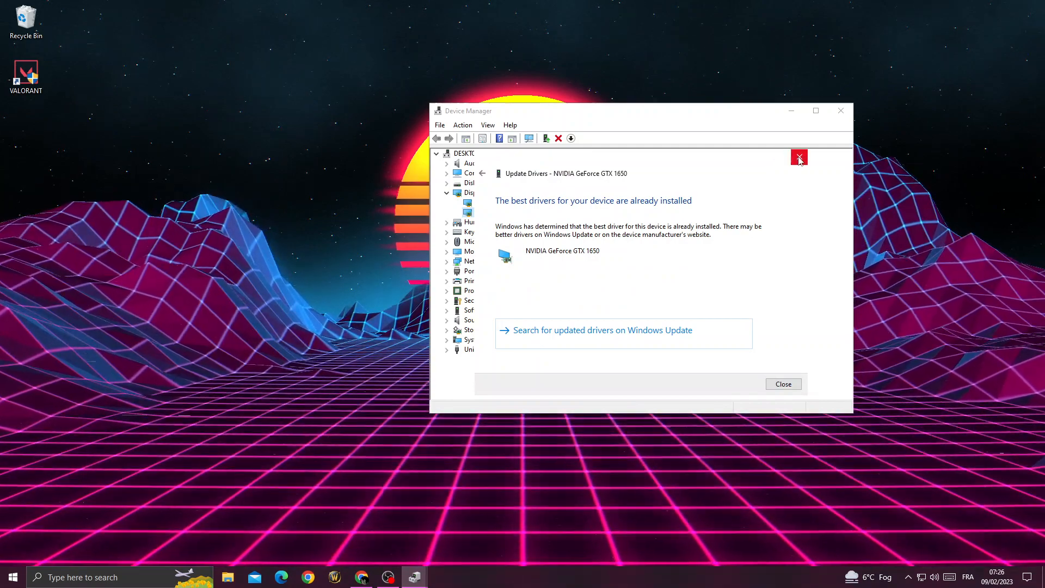
left_click(783, 384)
Review Network adapters and Processors categories, then close Device Manager.
left_click(448, 261)
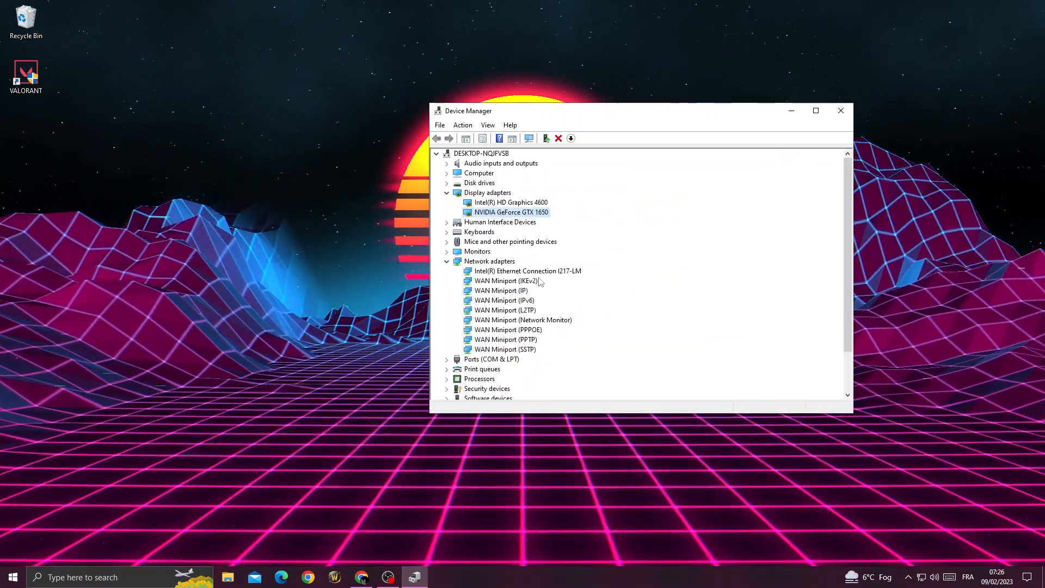
scroll(500, 296, "down", 2)
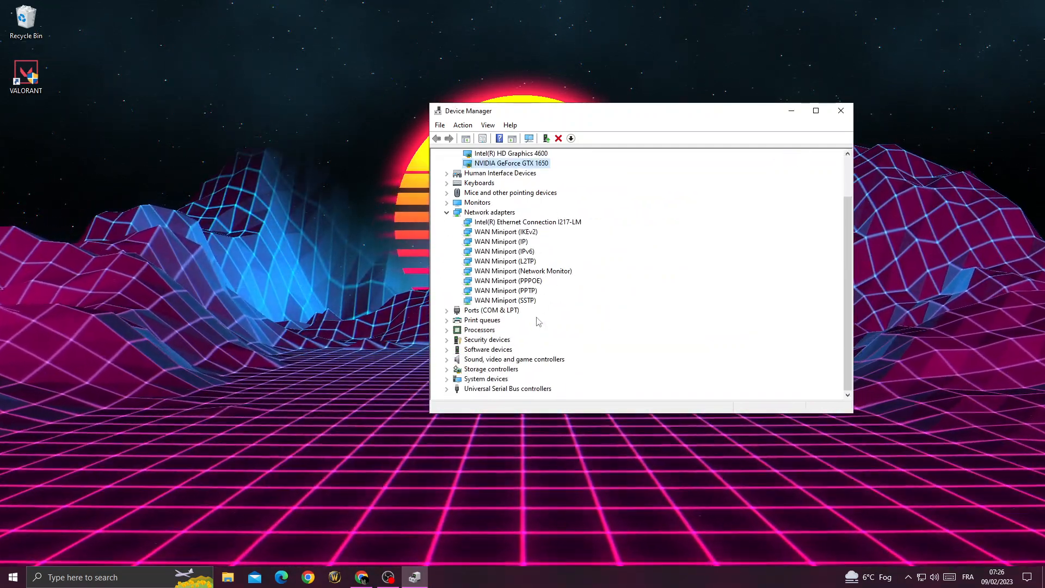
left_click(448, 331)
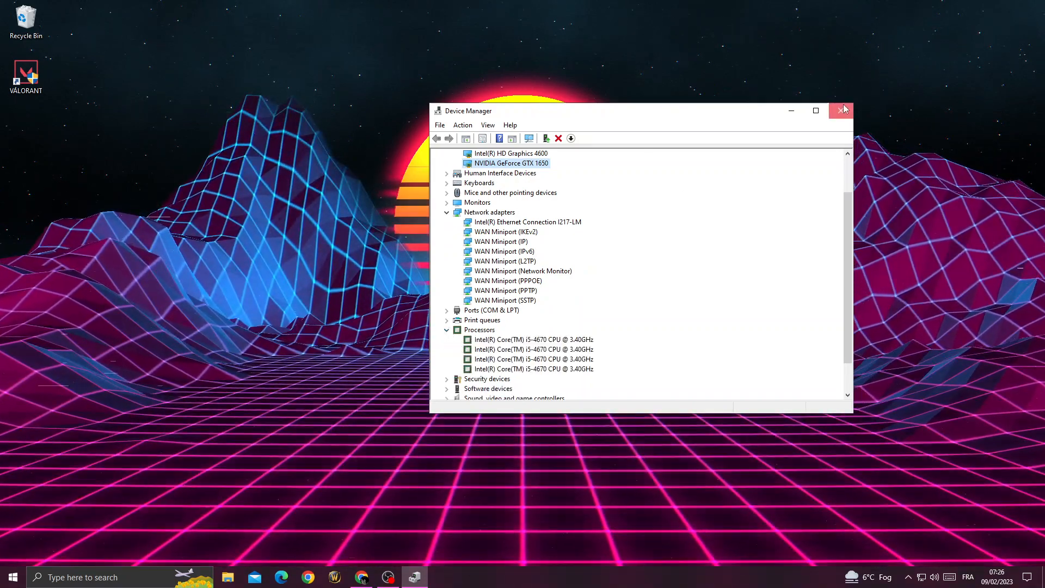
left_click(841, 110)
left_click(388, 577)
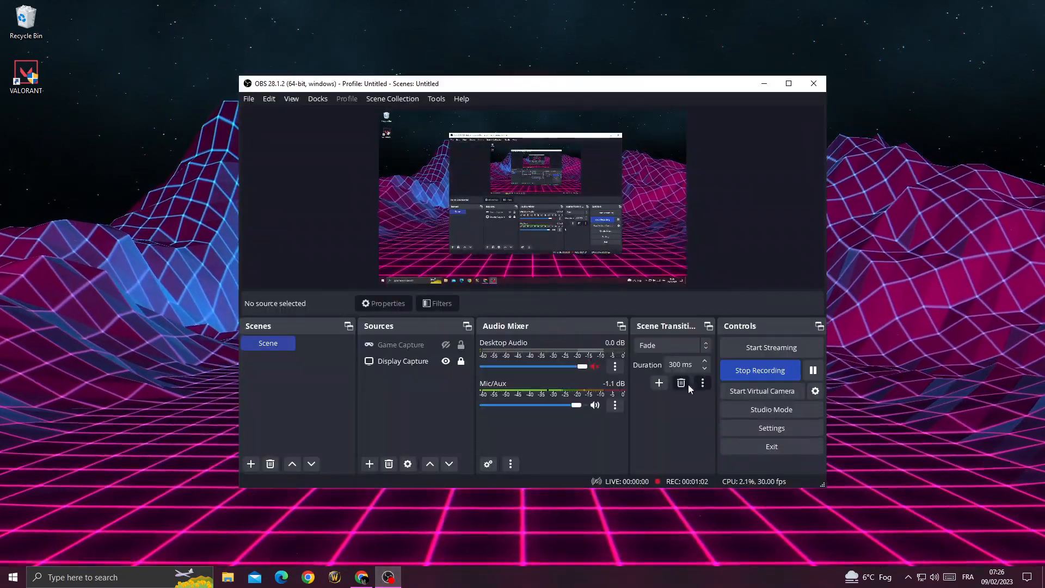